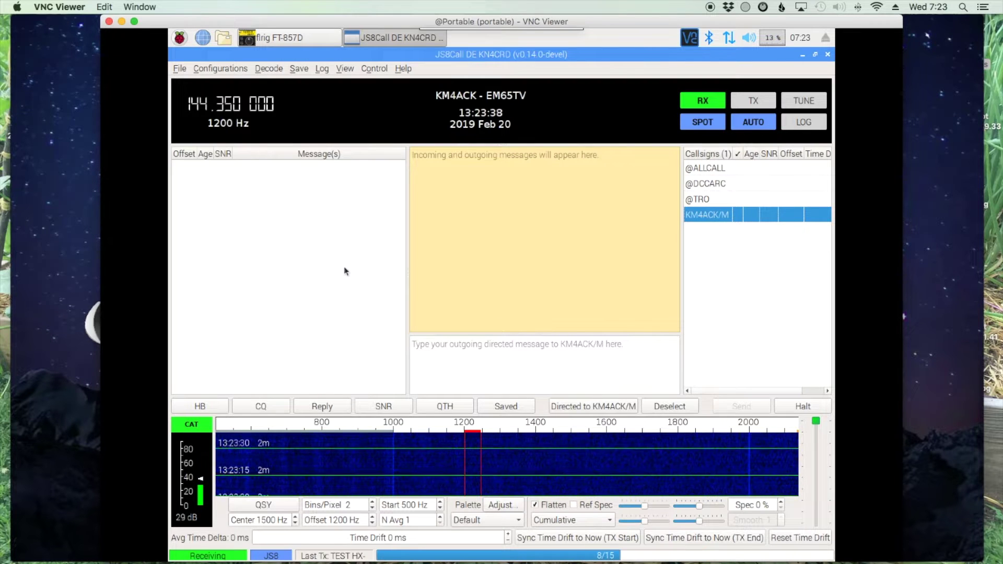
Move the transmit offset to about 1404 Hz, keeping the frequency at 144.350 MHz.
{"action": "mouse_move", "coordinate": [344, 269]}
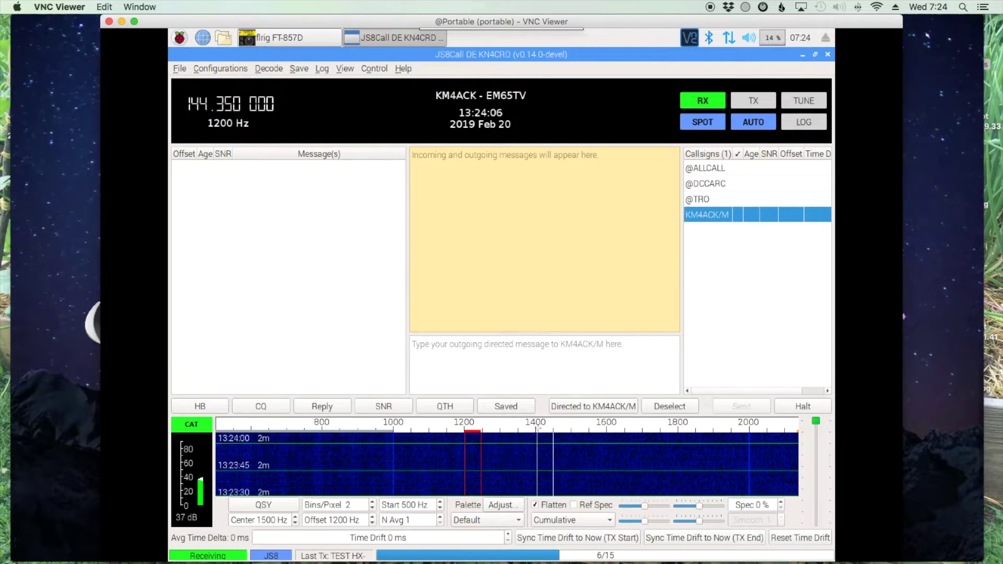
{"action": "left_click", "coordinate": [537, 434]}
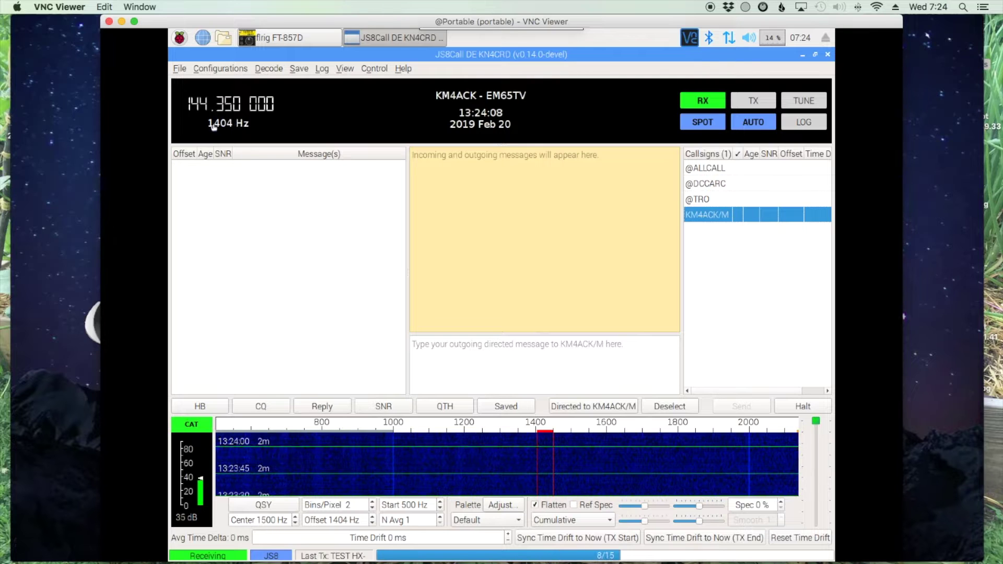
{"action": "left_click", "coordinate": [254, 108]}
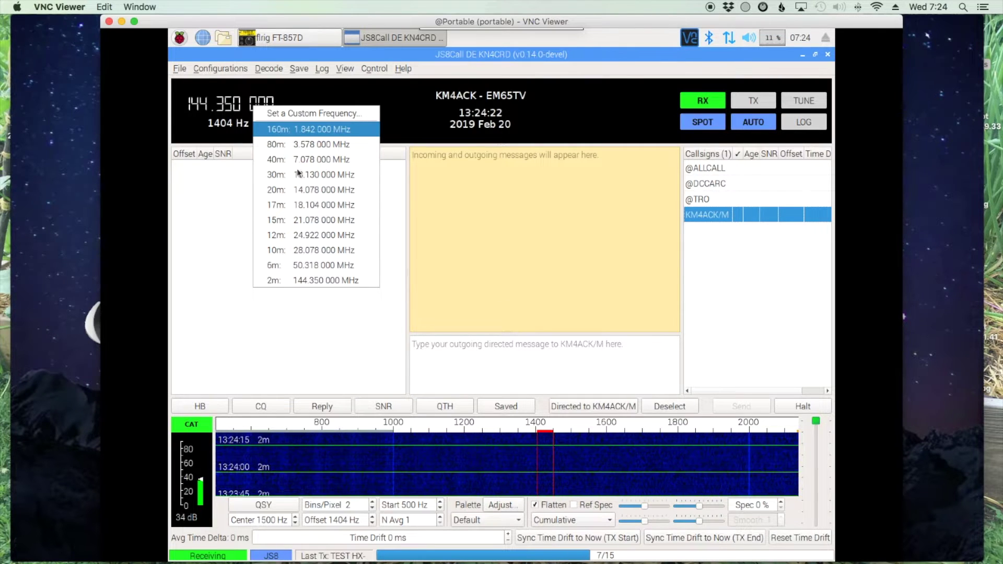
{"action": "left_click", "coordinate": [419, 107]}
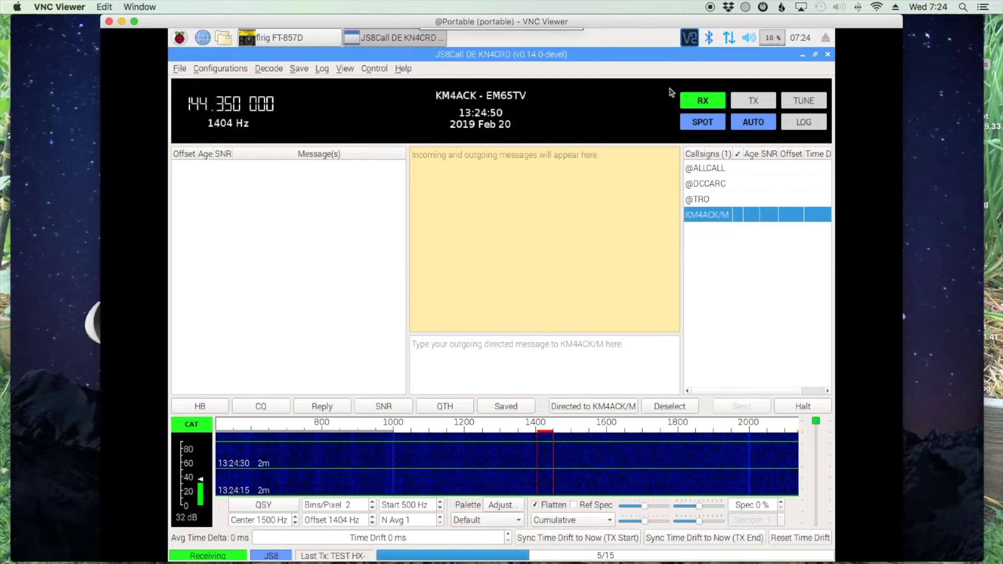
{"action": "left_click", "coordinate": [695, 107]}
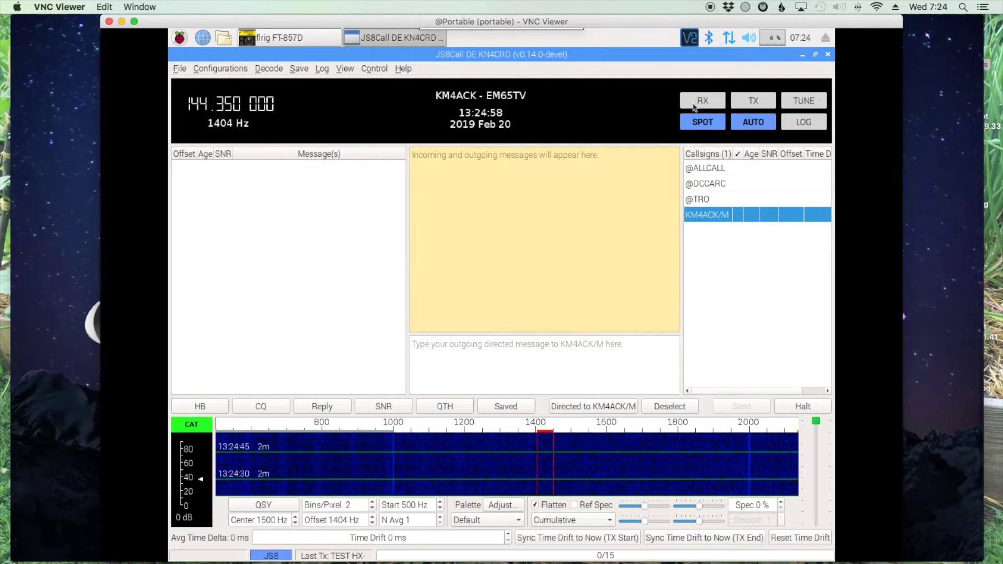
{"action": "left_click", "coordinate": [695, 108]}
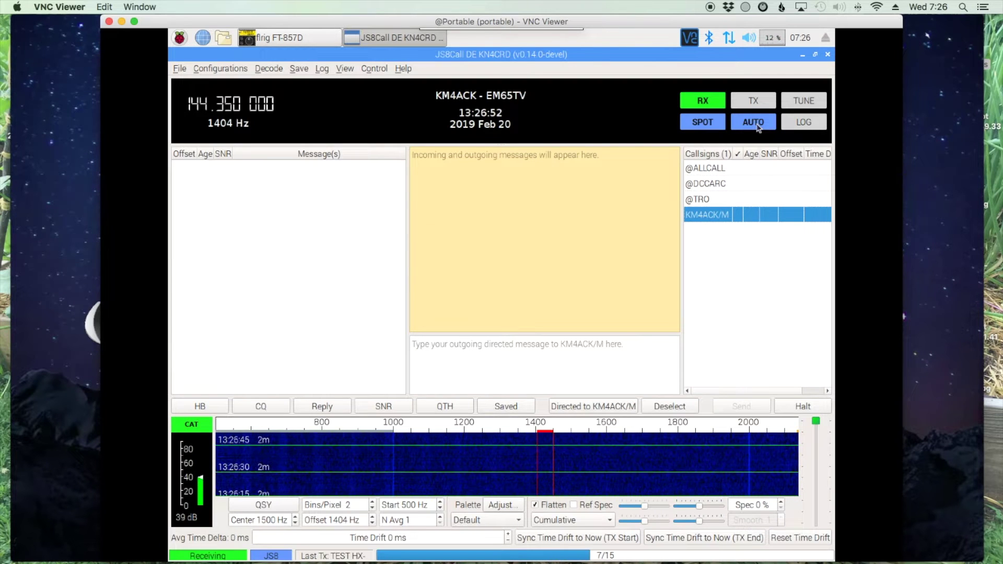
{"action": "left_click", "coordinate": [812, 128]}
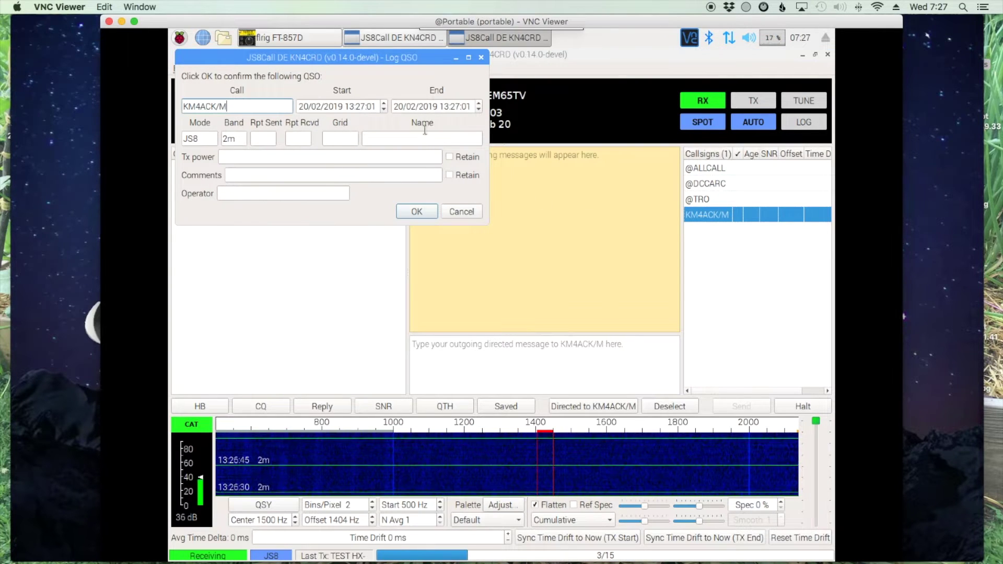
{"action": "left_click", "coordinate": [465, 213]}
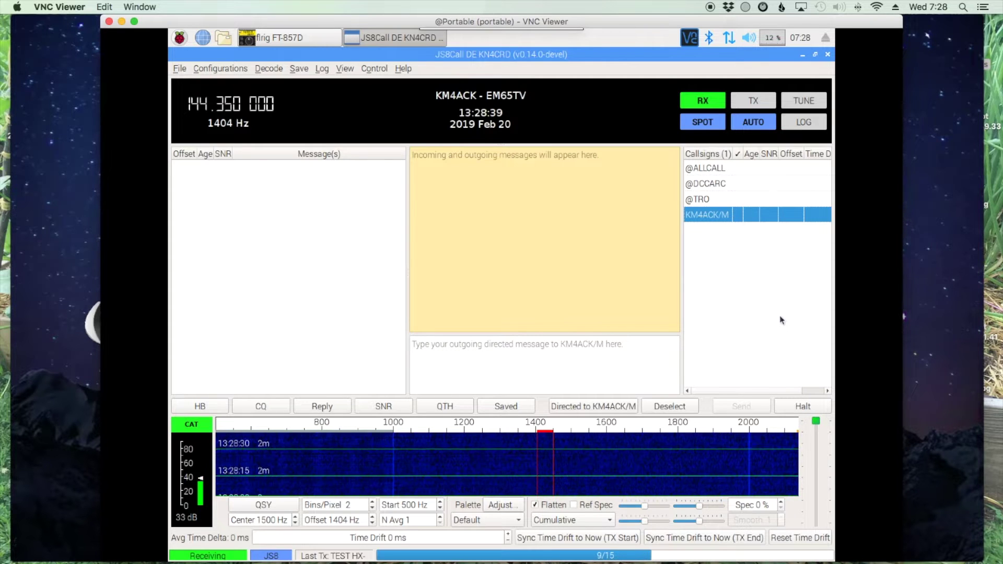
{"action": "mouse_move", "coordinate": [708, 169]}
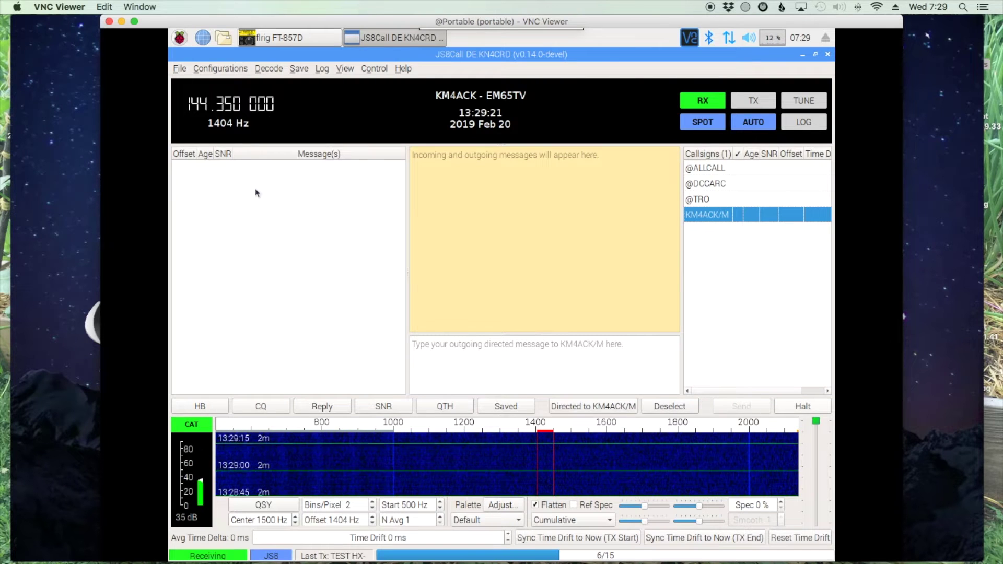
{"action": "left_click", "coordinate": [181, 69]}
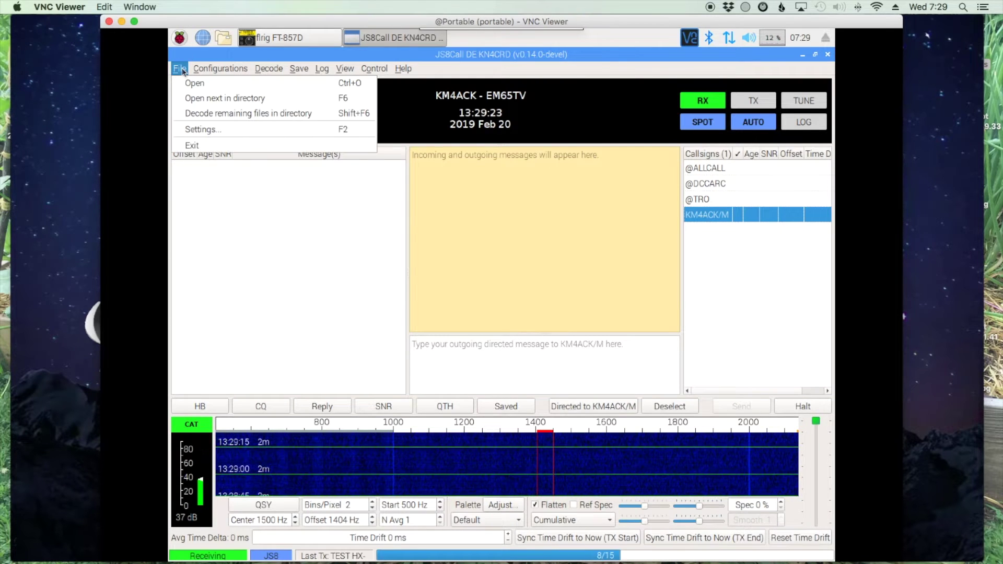
{"action": "left_click", "coordinate": [201, 129]}
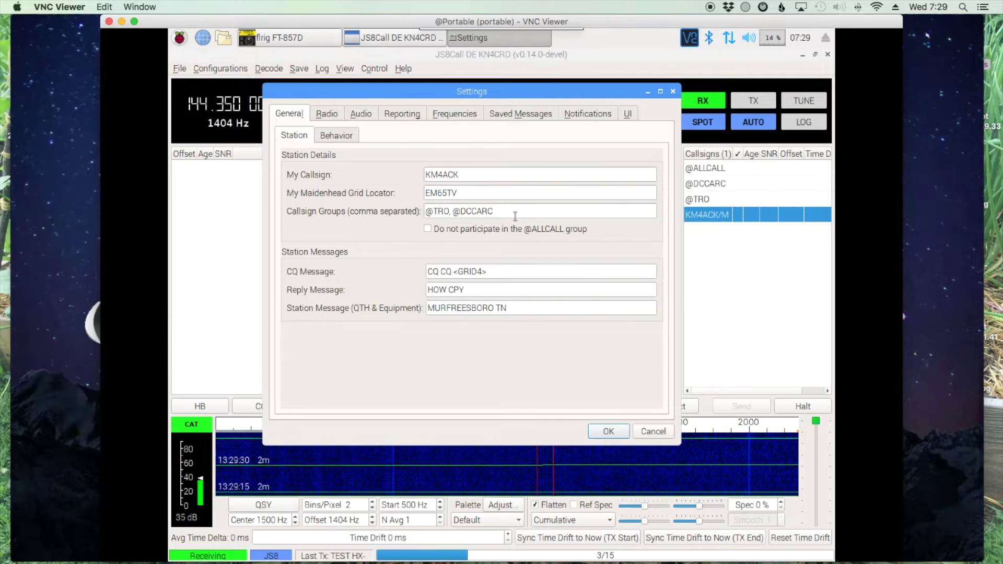
{"action": "mouse_move", "coordinate": [515, 215]}
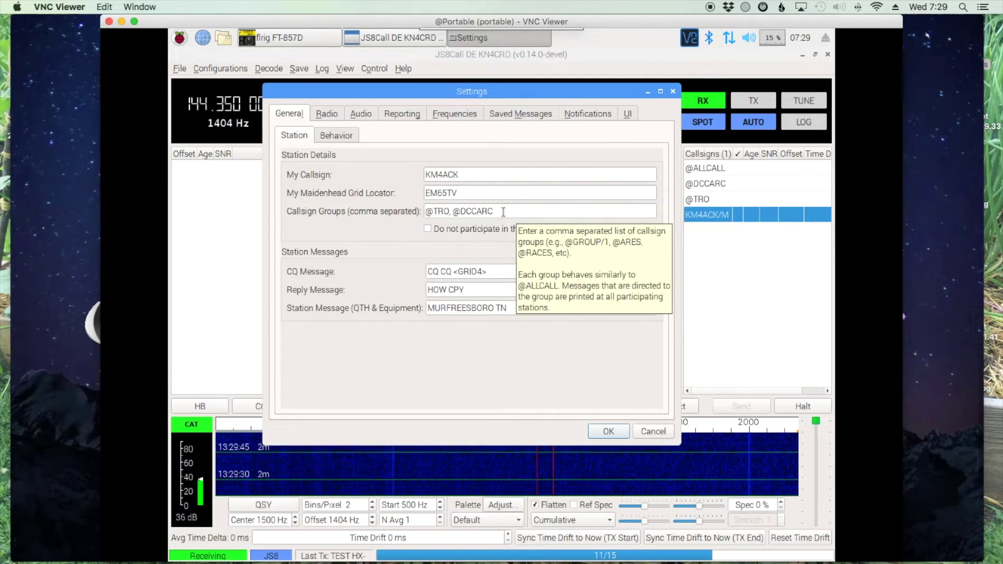
{"action": "left_click", "coordinate": [452, 211]}
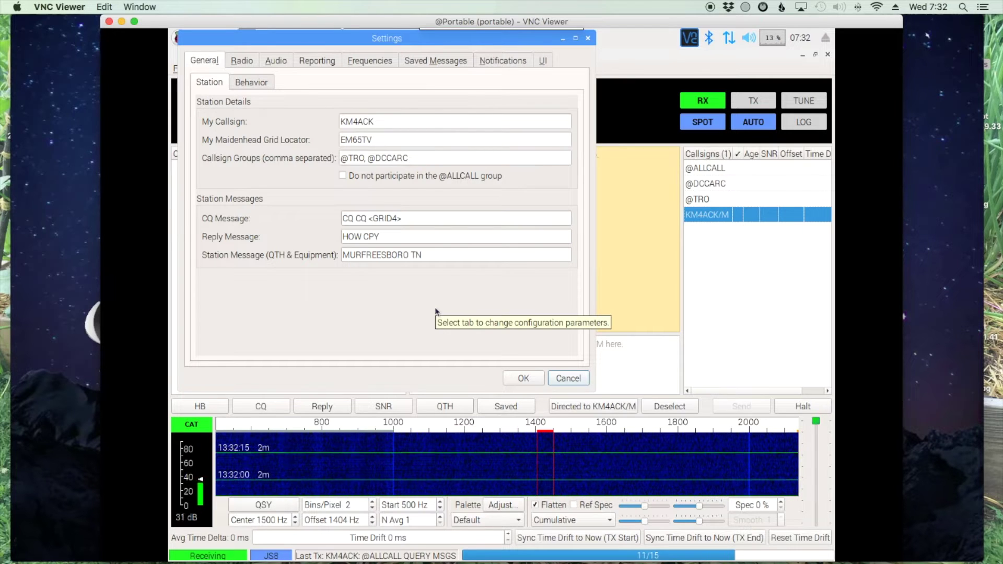
Review the Reporting settings and APRS server port 14580, then close Settings without saving.
{"action": "left_click", "coordinate": [317, 61]}
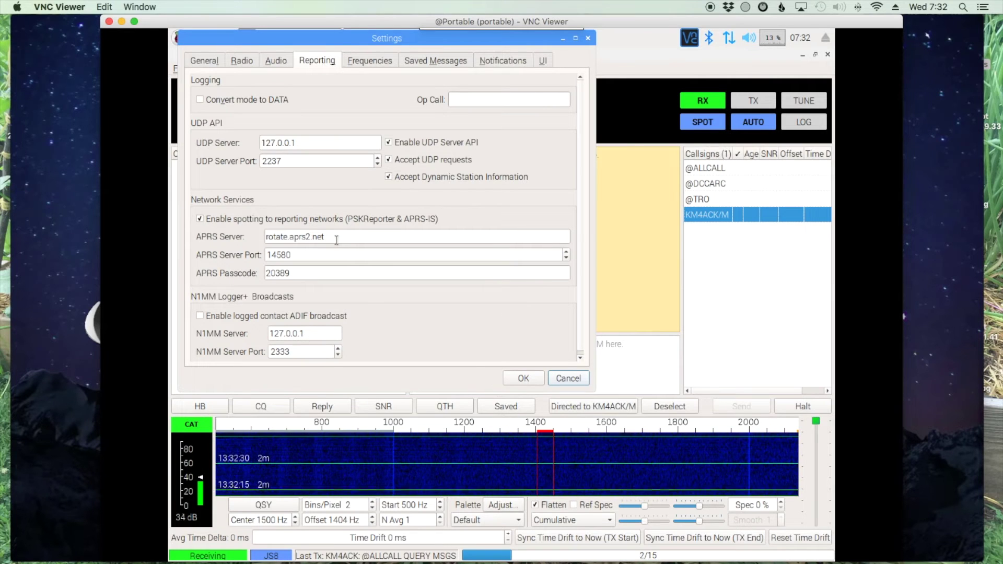
{"action": "double_click", "coordinate": [319, 255]}
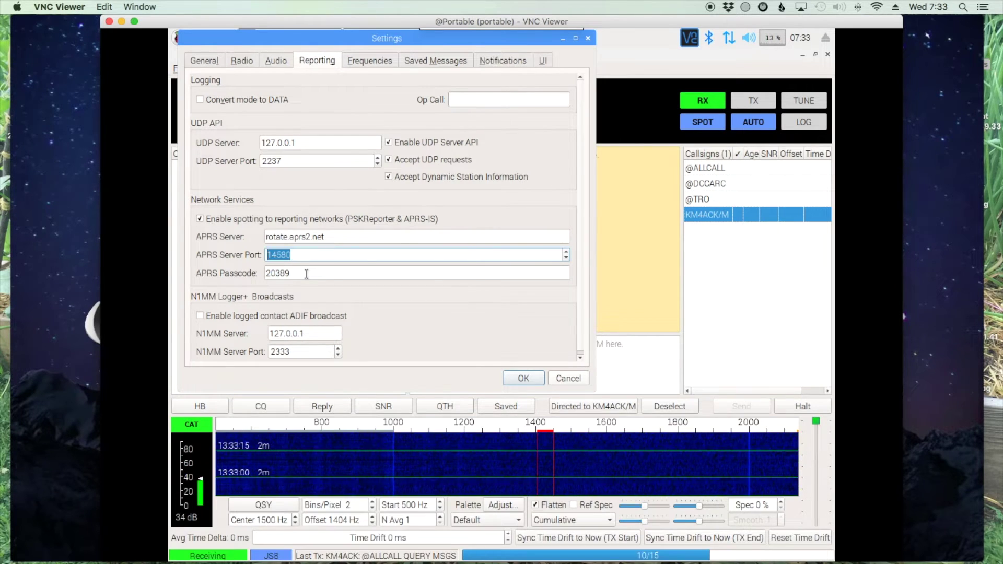
{"action": "left_click", "coordinate": [564, 379]}
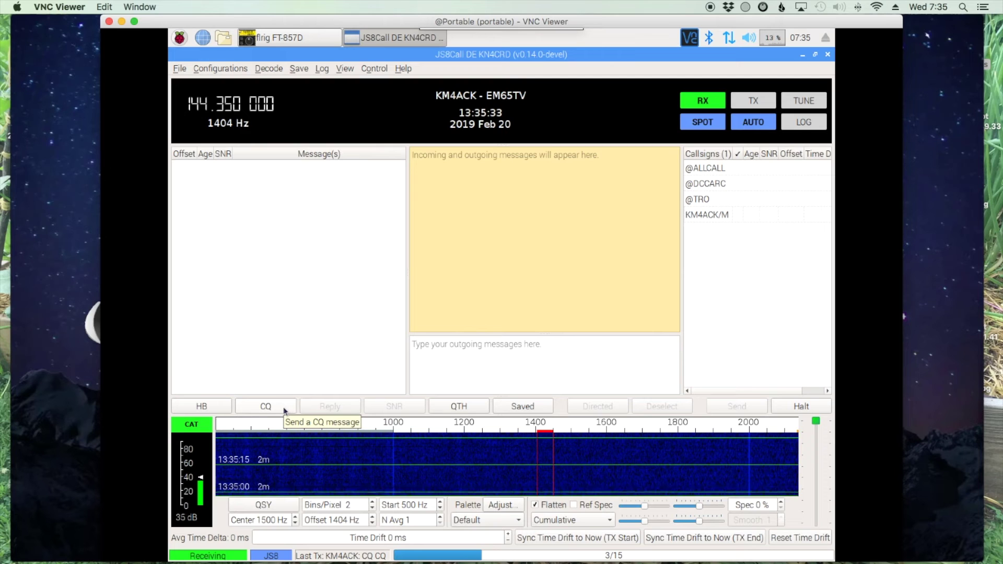
Load the CQ CQ EM65 call into the outgoing message box.
{"action": "left_click", "coordinate": [282, 407]}
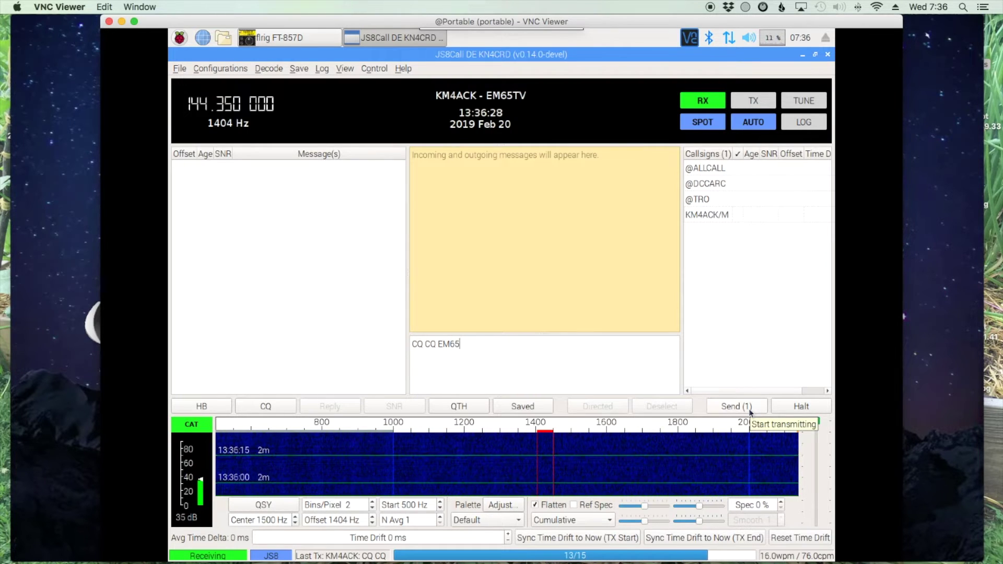
Transmit the CQ CQ EM65 call, then shift the transmit offset to 1360 Hz.
{"action": "left_click", "coordinate": [749, 411]}
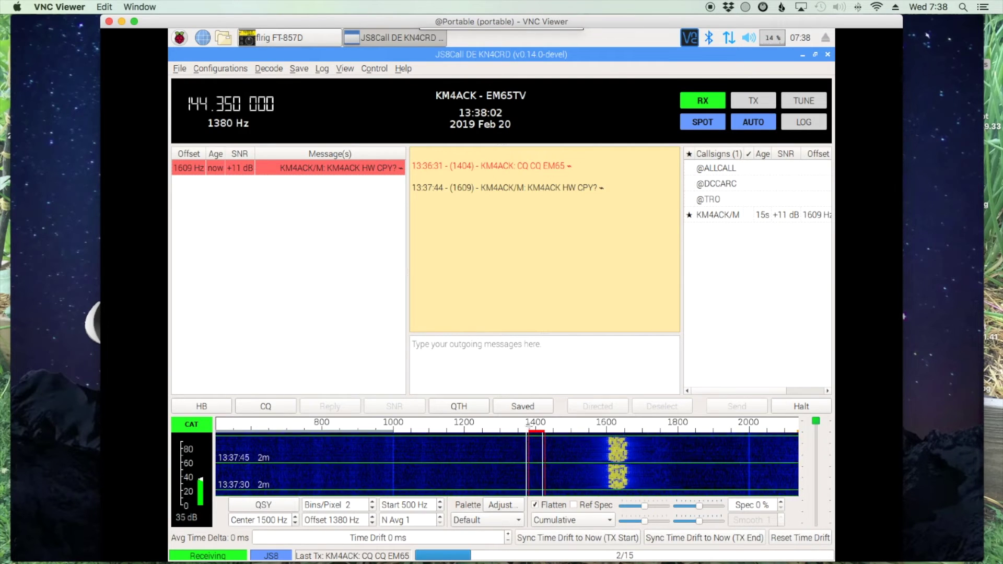
{"action": "left_click", "coordinate": [522, 433]}
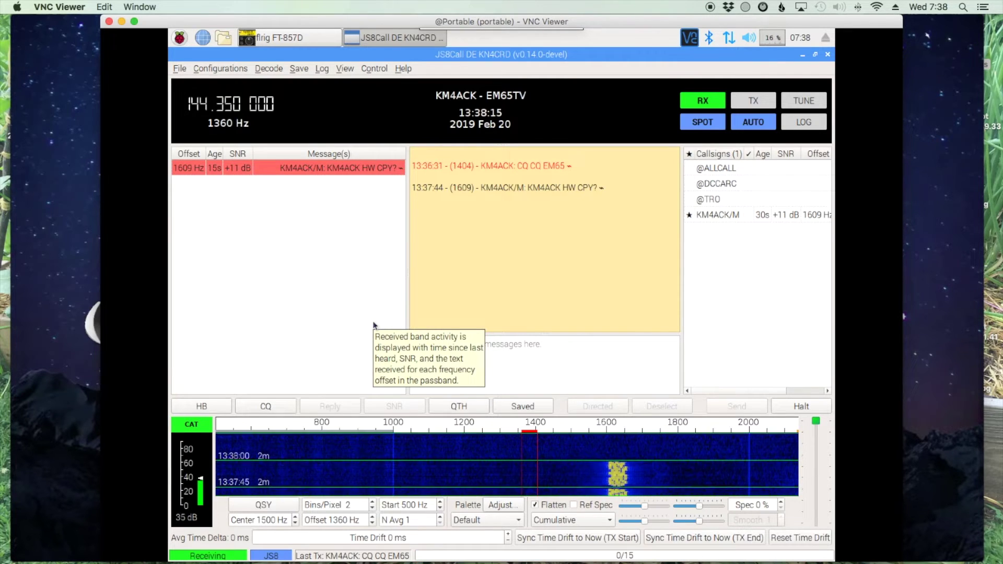
Select KM4ACK/M in the Callsigns list as the directed recipient.
{"action": "left_click", "coordinate": [711, 216]}
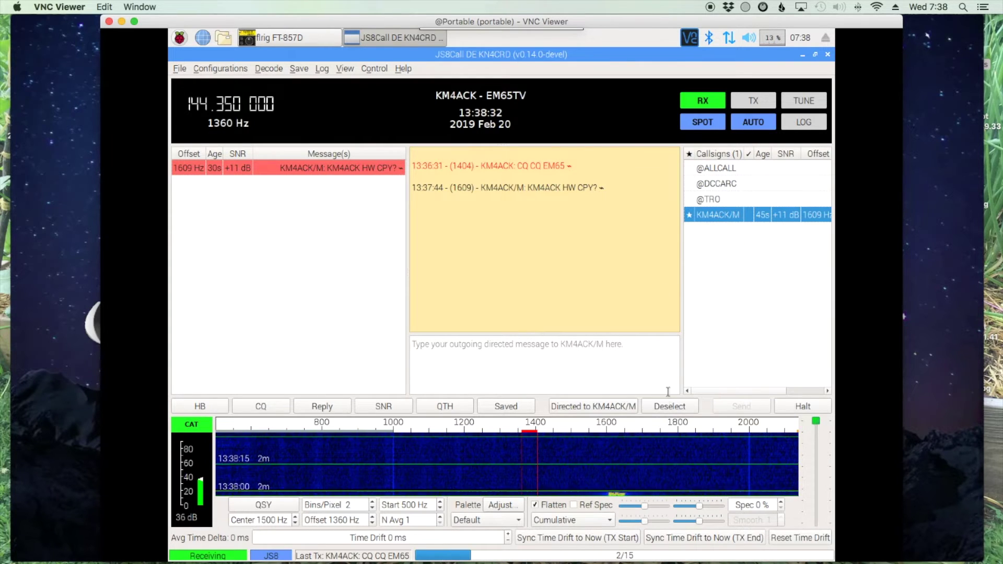
Deselect KM4ACK/M so outgoing messages are undirected again.
{"action": "left_click", "coordinate": [668, 410]}
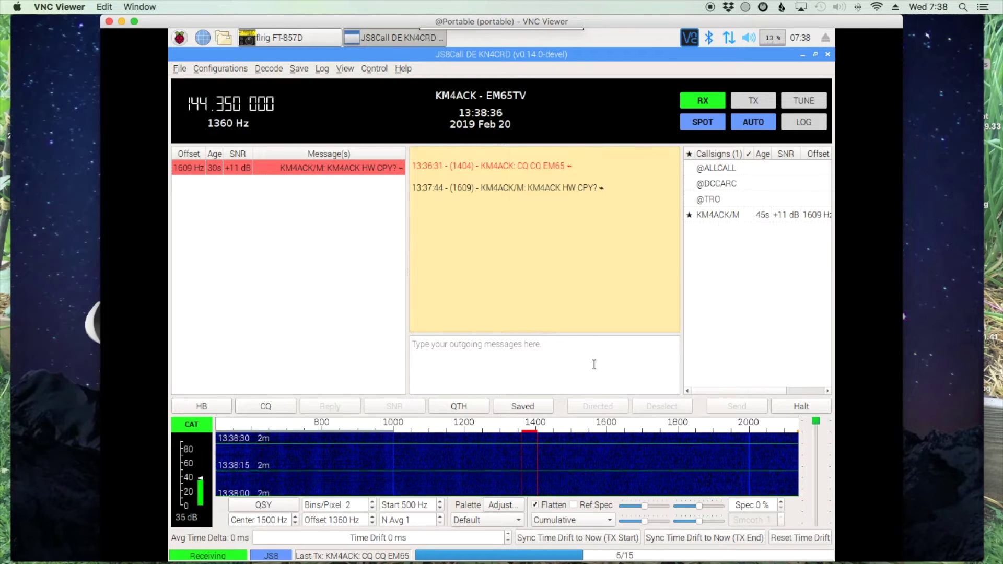
{"action": "mouse_move", "coordinate": [719, 219]}
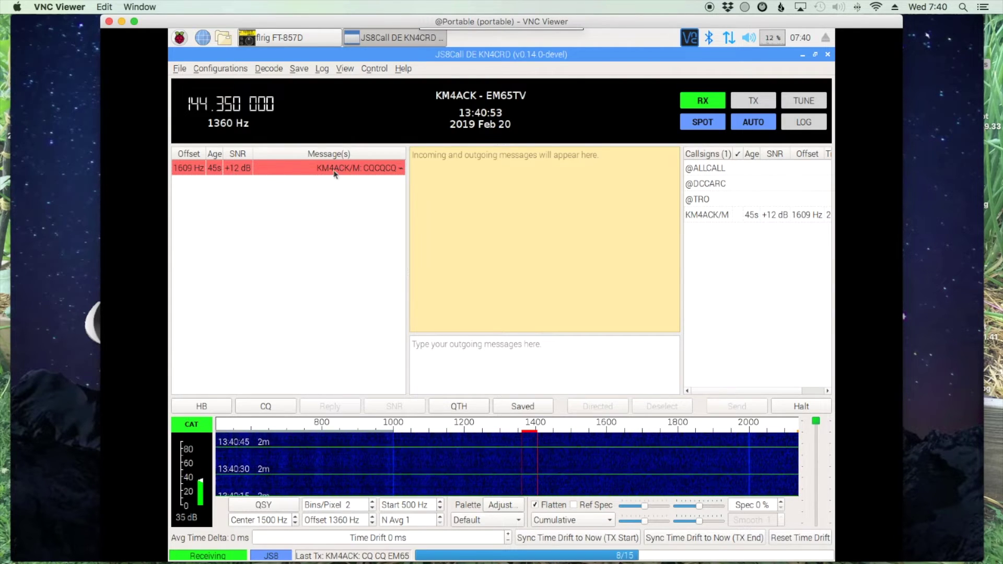
Select KM4ACK/M, create the HOW CPY reply and send it at 1360 Hz.
{"action": "mouse_move", "coordinate": [707, 219]}
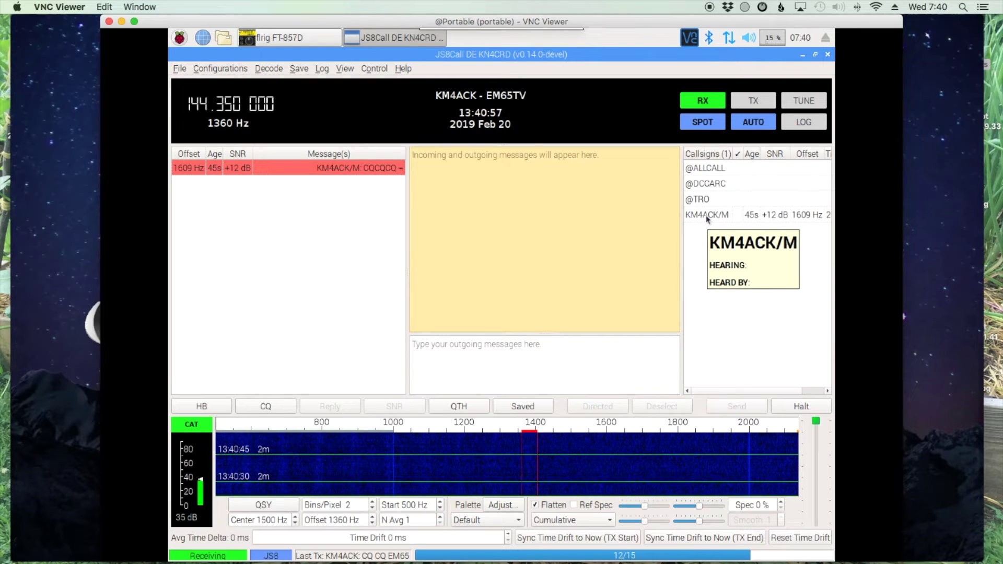
{"action": "left_click", "coordinate": [708, 219]}
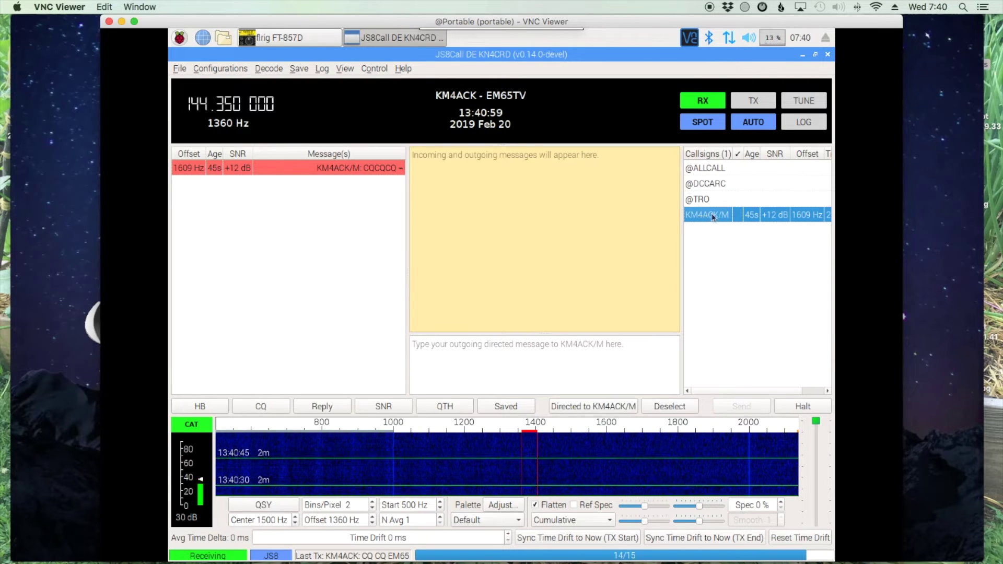
{"action": "mouse_move", "coordinate": [715, 221]}
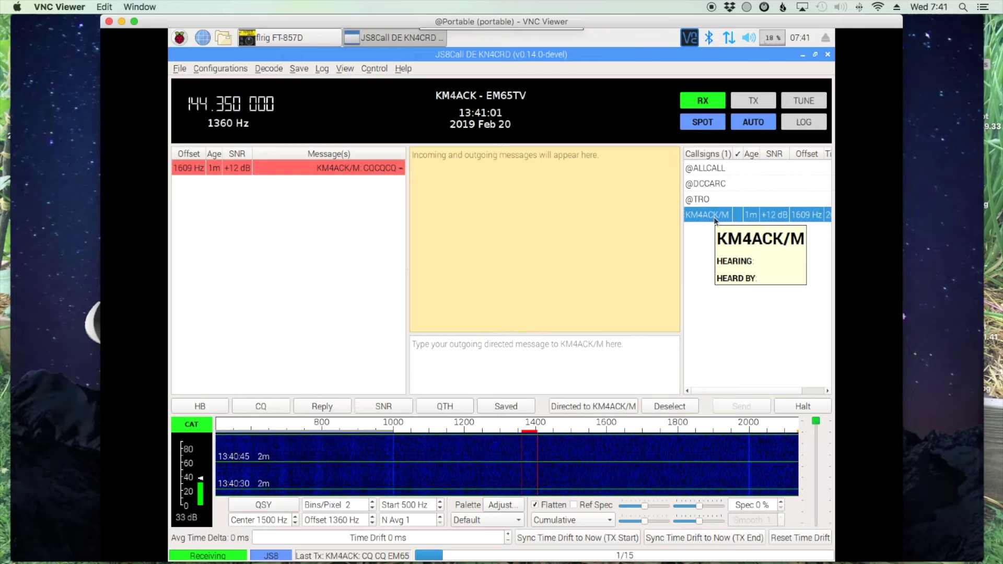
{"action": "left_click", "coordinate": [329, 407]}
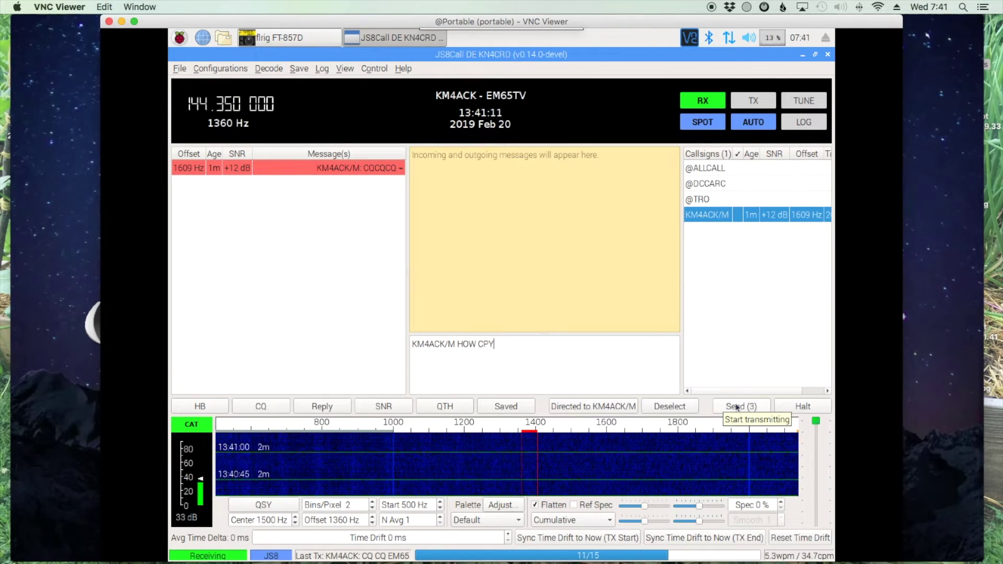
{"action": "left_click", "coordinate": [737, 407]}
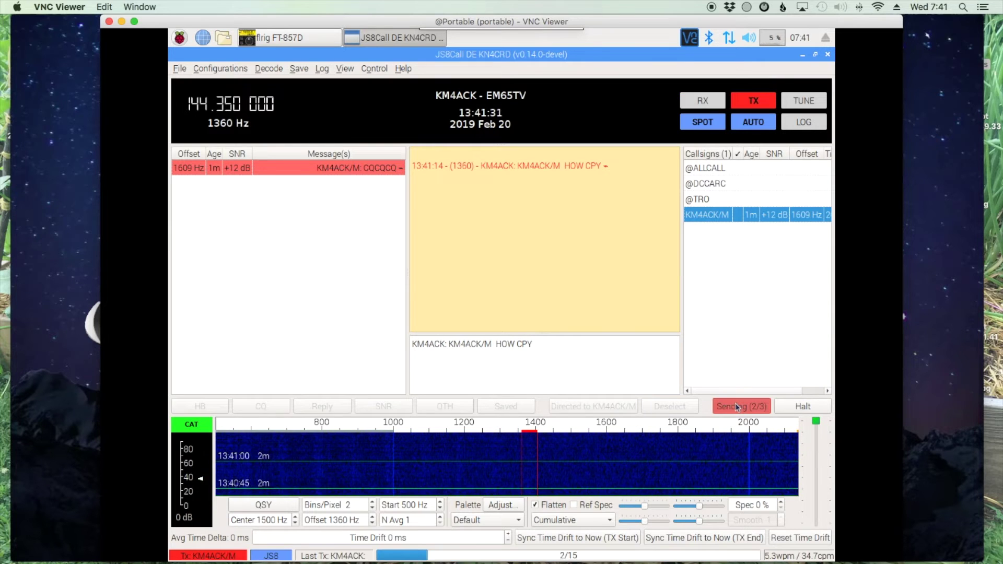
Clear all activity, messages and heard stations, then enable the 30-minute repeating heartbeat.
{"action": "right_click", "coordinate": [511, 259]}
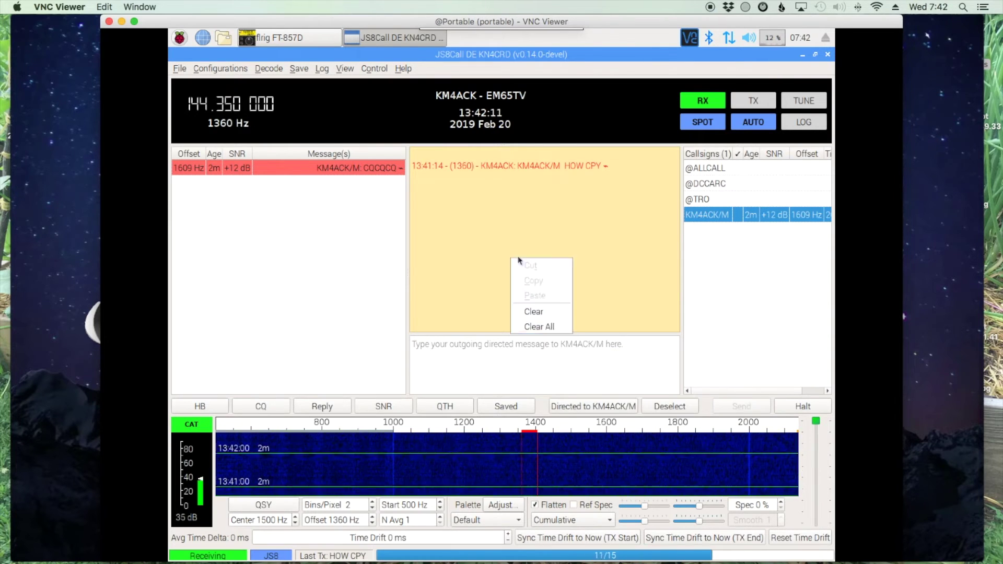
{"action": "left_click", "coordinate": [538, 326]}
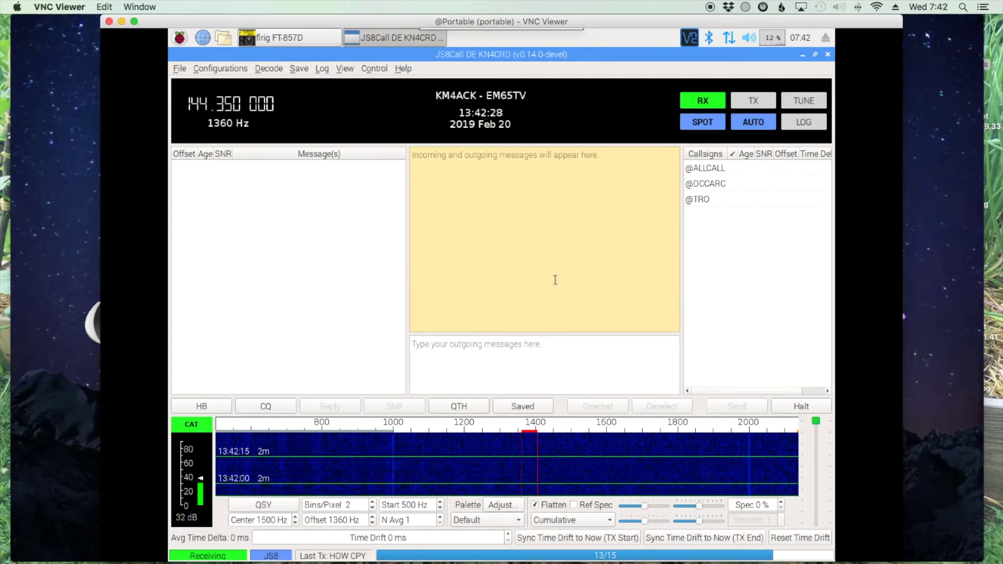
{"action": "left_click", "coordinate": [211, 409]}
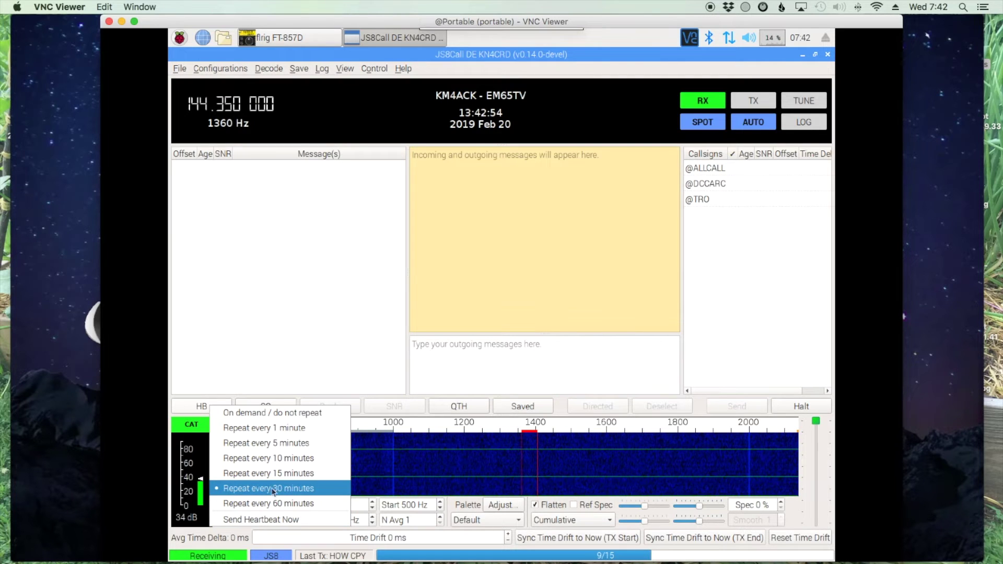
{"action": "left_click", "coordinate": [268, 354]}
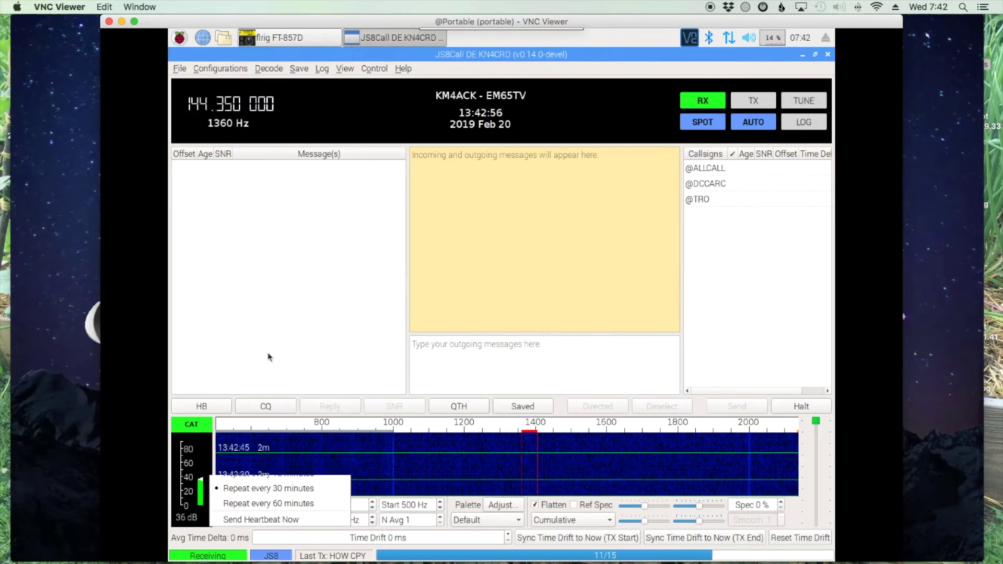
{"action": "left_click", "coordinate": [213, 410]}
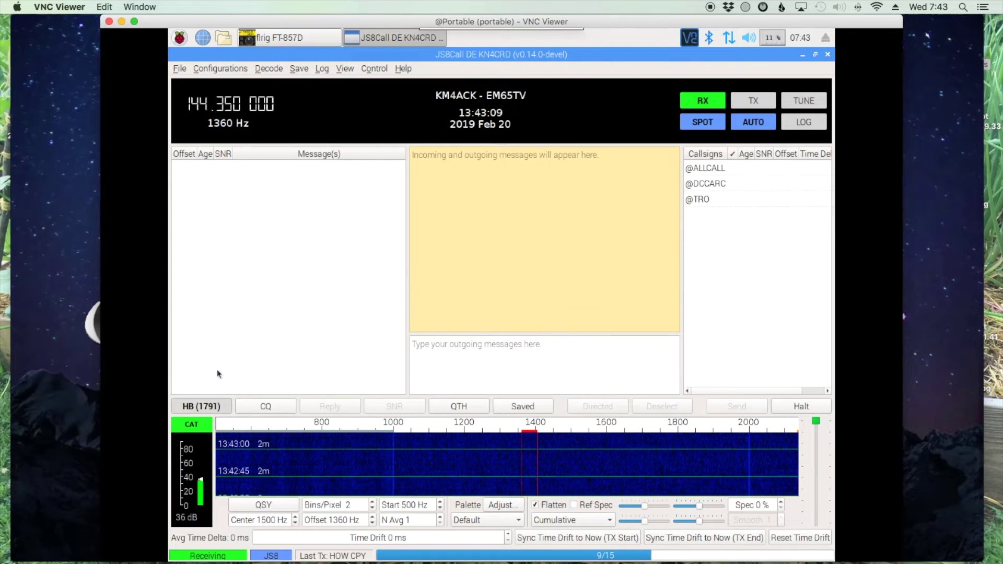
Send an immediate heartbeat, HB AUTO RELAY SPOT EM65, from the HB drop-down.
{"action": "left_click", "coordinate": [211, 409]}
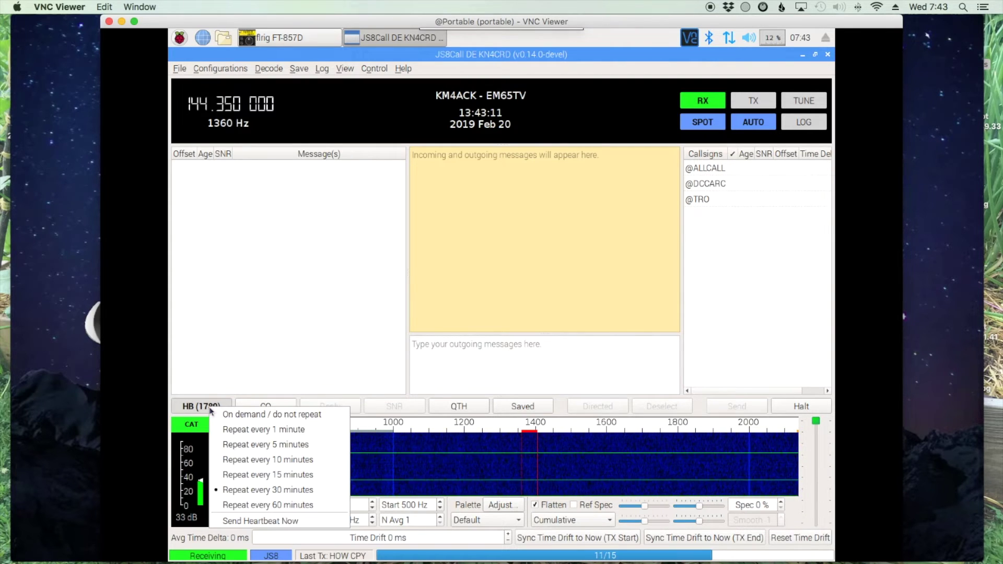
{"action": "left_click", "coordinate": [249, 521]}
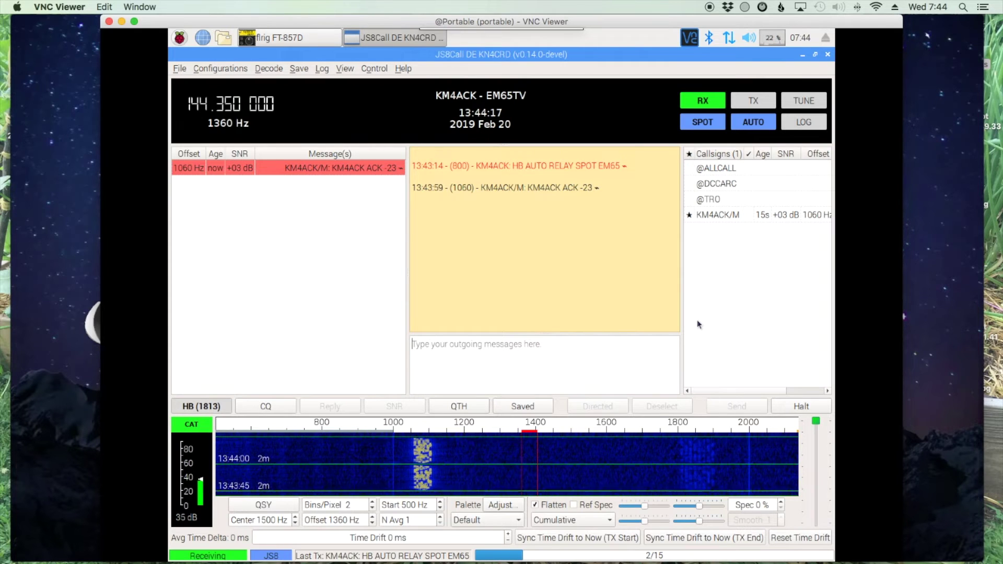
{"action": "mouse_move", "coordinate": [732, 211]}
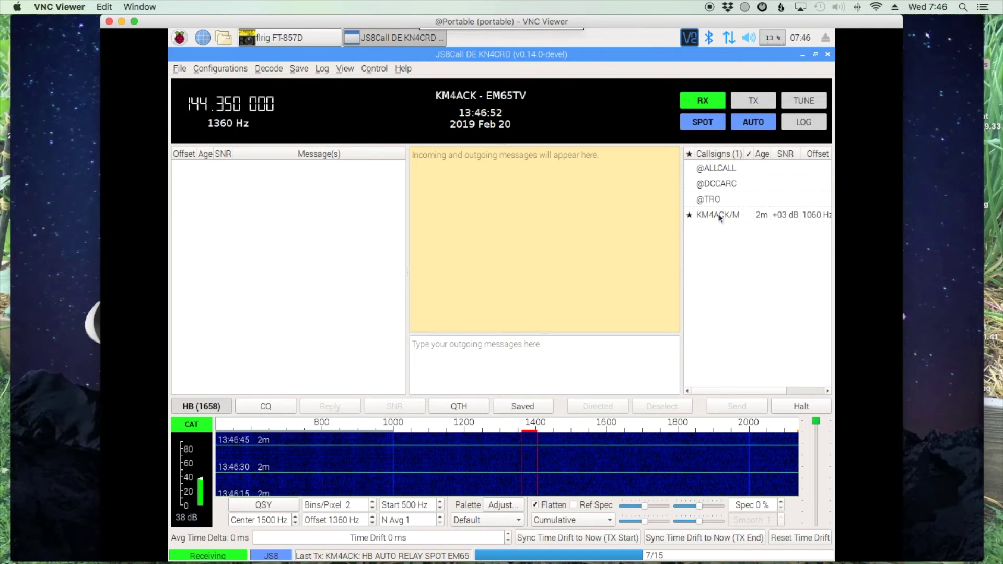
Compose the directed query 'KM4ACK/M SNR?' from the station's Directed menu.
{"action": "right_click", "coordinate": [719, 217]}
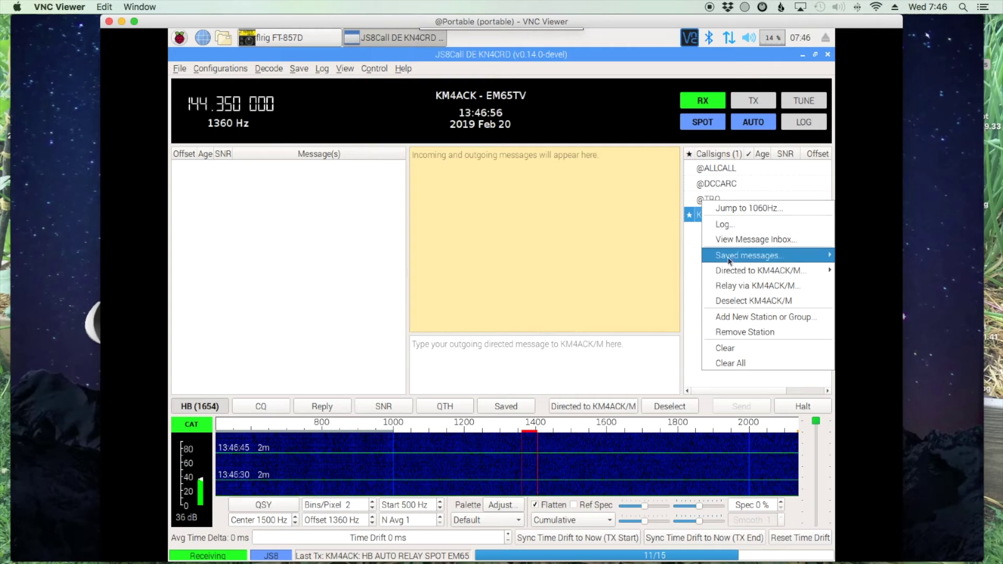
{"action": "mouse_move", "coordinate": [729, 275]}
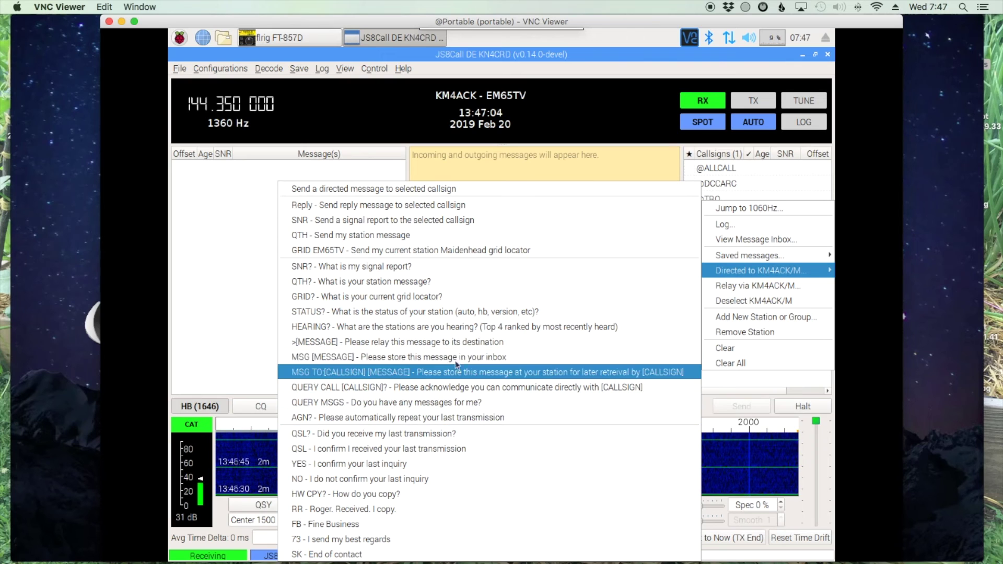
{"action": "left_click", "coordinate": [359, 266]}
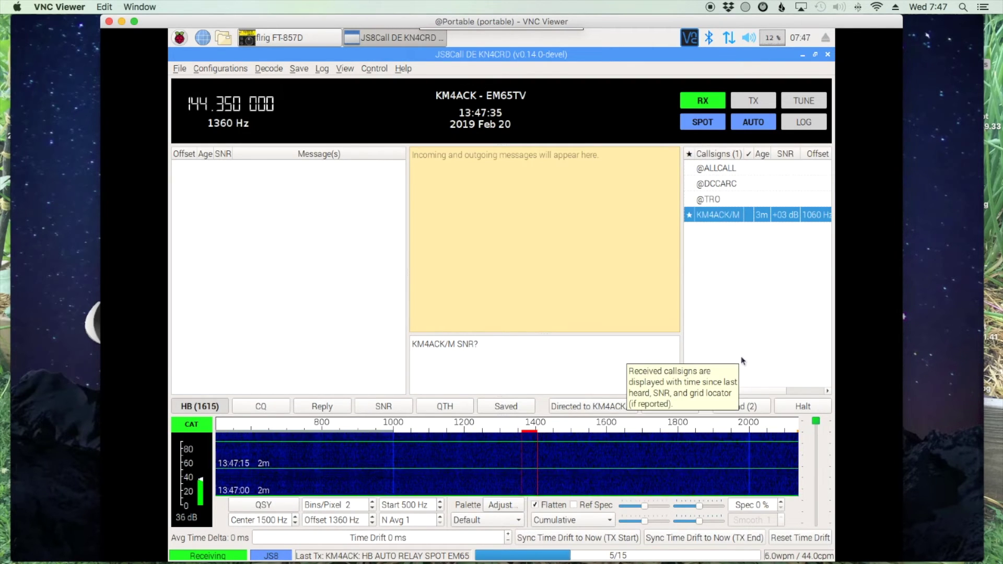
Transmit the SNR? query and receive KM4ACK/M's SNR +10 reply.
{"action": "left_click", "coordinate": [747, 407]}
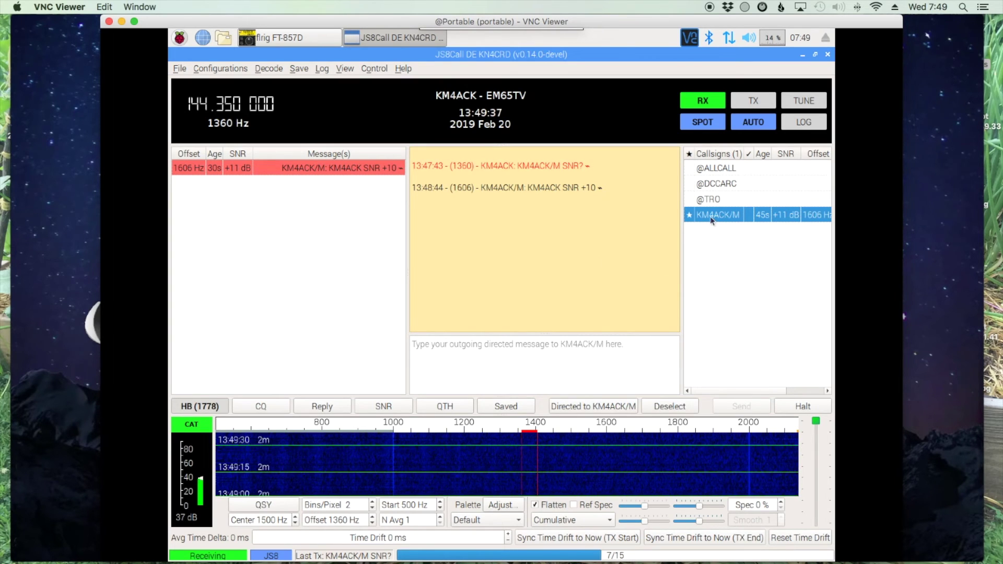
{"action": "mouse_move", "coordinate": [715, 218]}
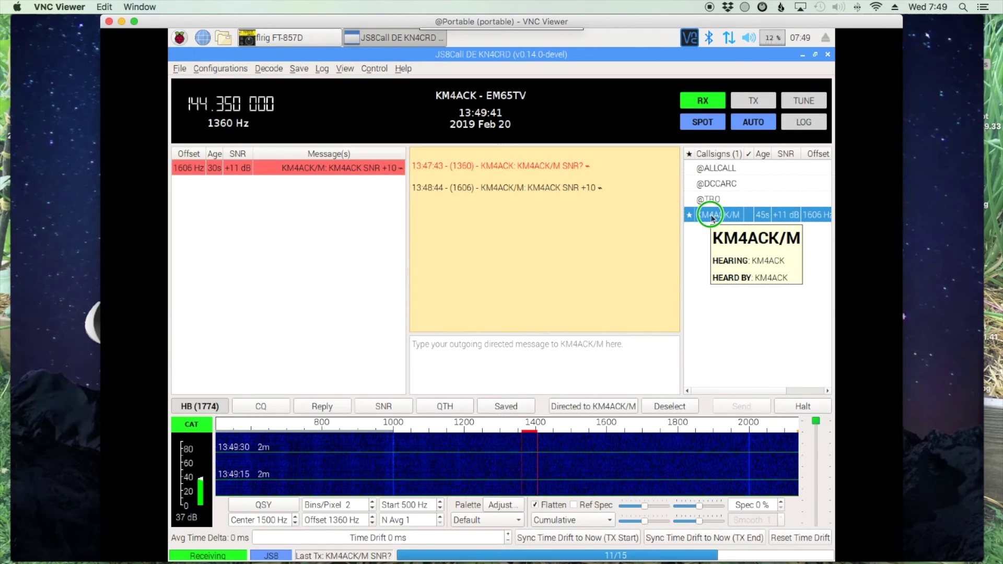
Send KM4ACK/M a directed MSG with the text TEST1 for its inbox.
{"action": "right_click", "coordinate": [713, 218]}
{"action": "mouse_move", "coordinate": [728, 275]}
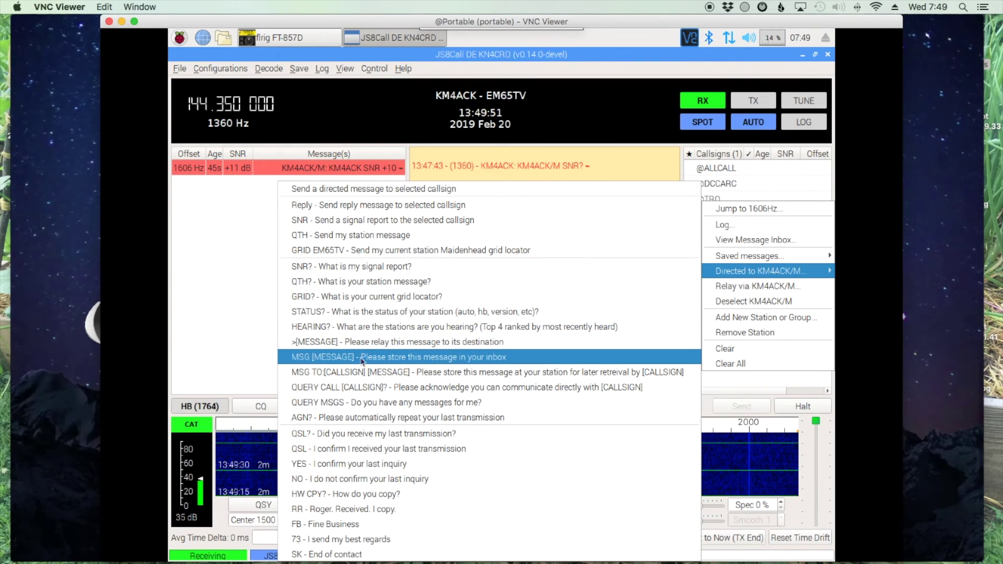
{"action": "left_click", "coordinate": [440, 357]}
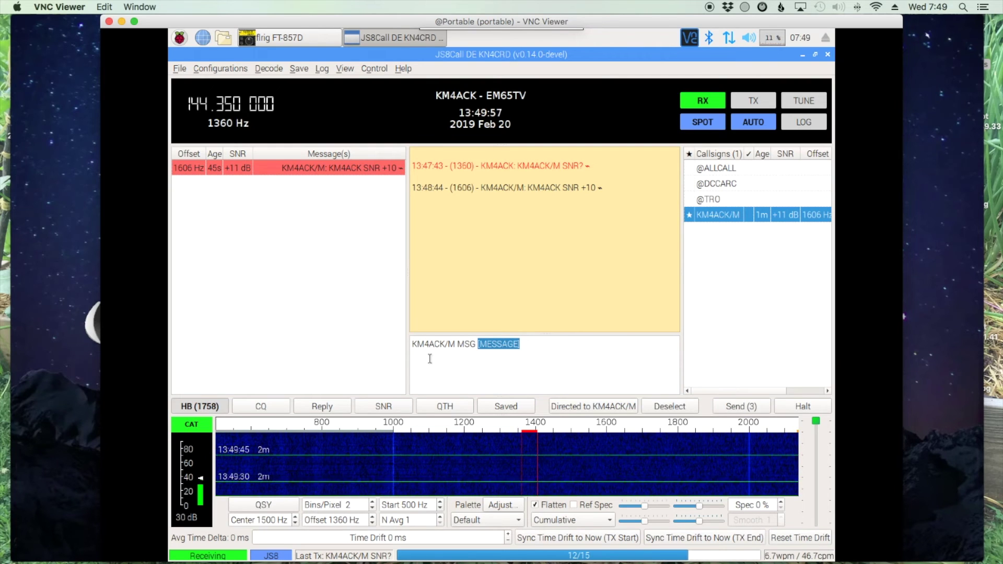
{"action": "type", "text": "TEST1"}
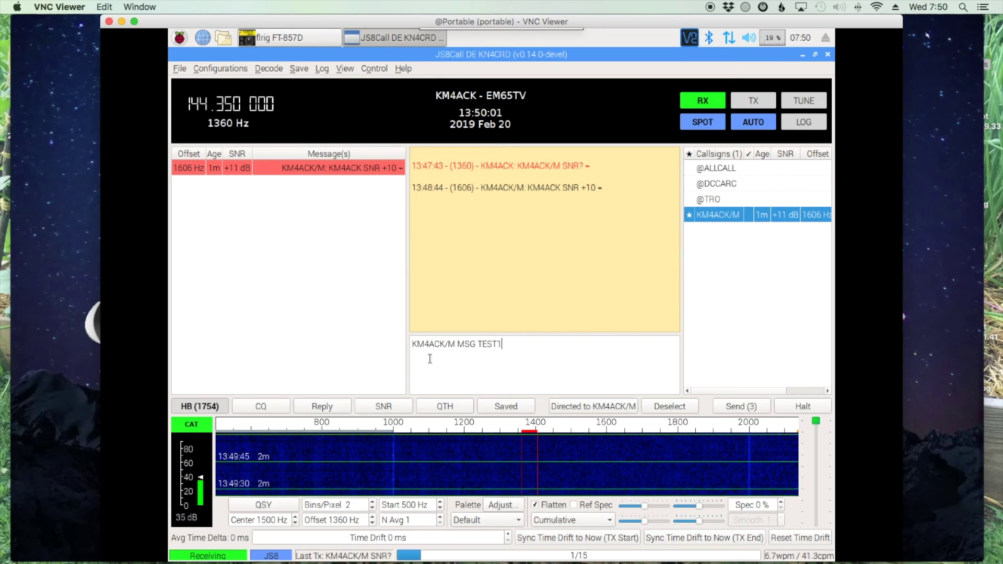
{"action": "left_click", "coordinate": [741, 411]}
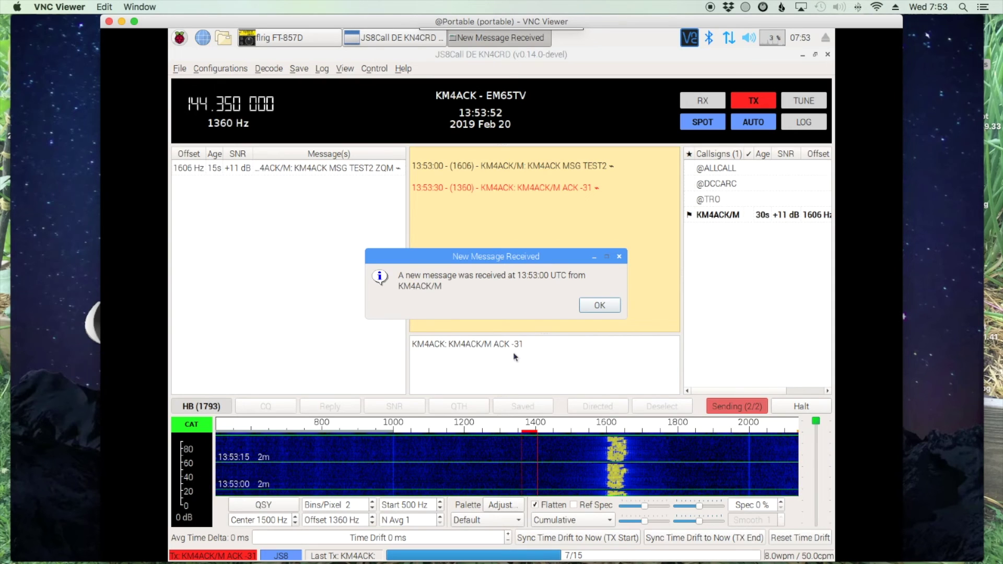
Dismiss the New Message Received notice and open KM4ACK/M's message inbox.
{"action": "left_click", "coordinate": [599, 306]}
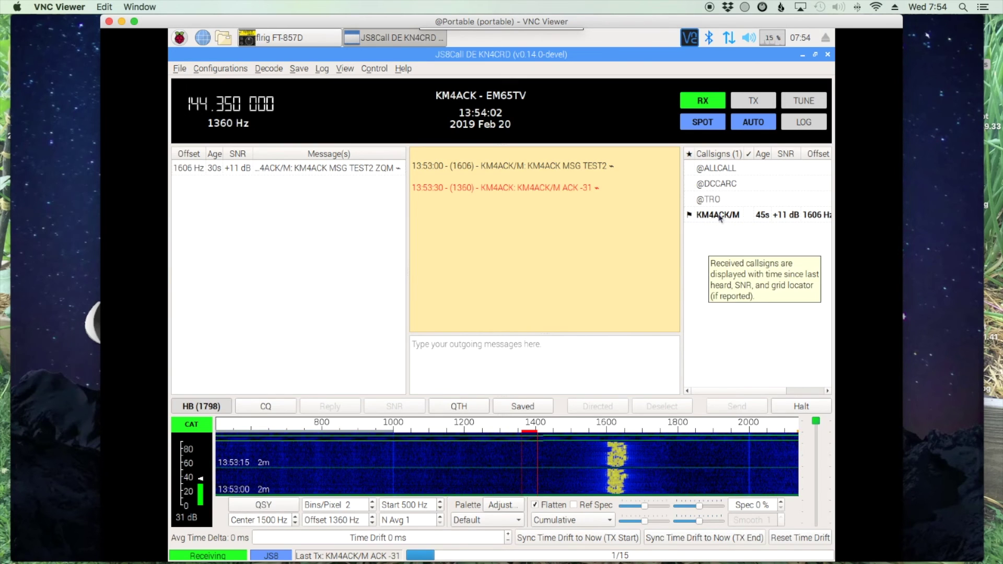
{"action": "mouse_move", "coordinate": [717, 218]}
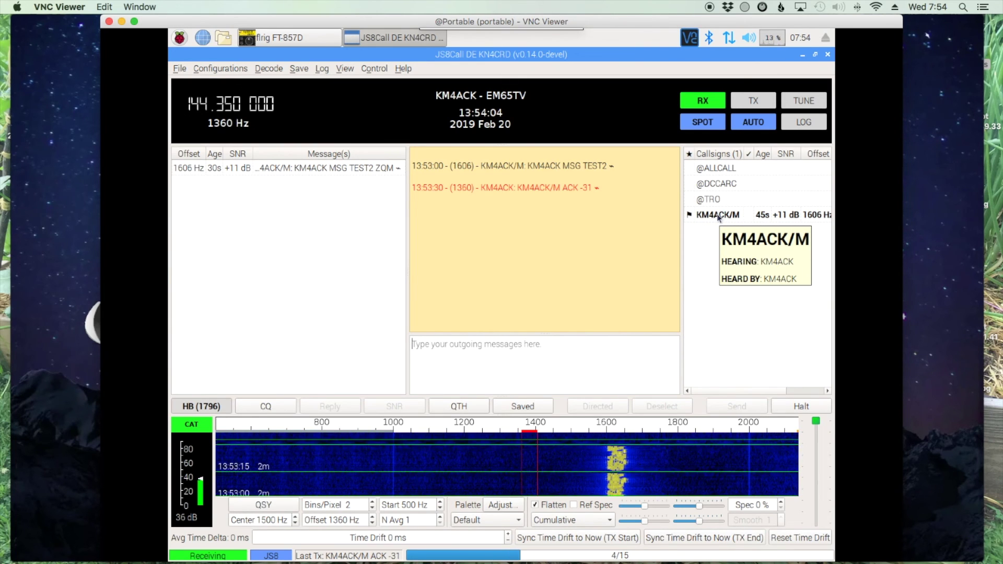
{"action": "right_click", "coordinate": [718, 217]}
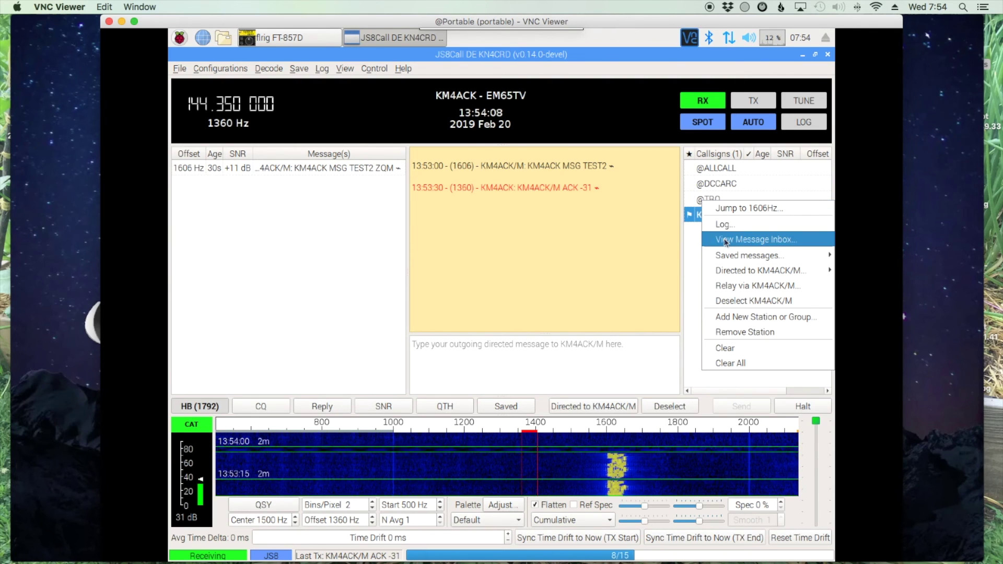
{"action": "left_click", "coordinate": [725, 240]}
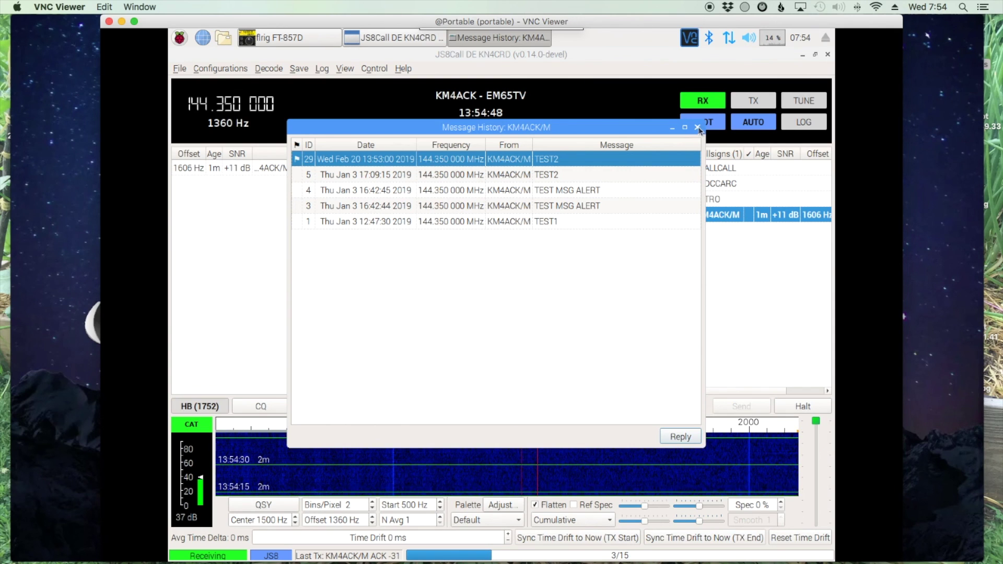
Close KM4ACK/M's Message History window after reading TEST2.
{"action": "left_click", "coordinate": [698, 128]}
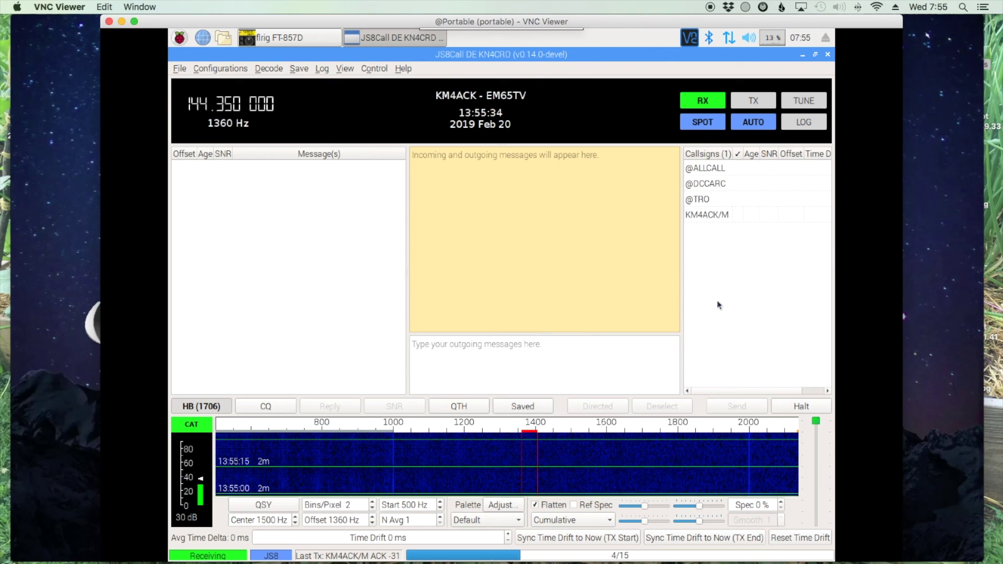
Open the Saved list and go to Edit Saved Messages, showing only TNX 73 GL.
{"action": "left_click", "coordinate": [548, 407]}
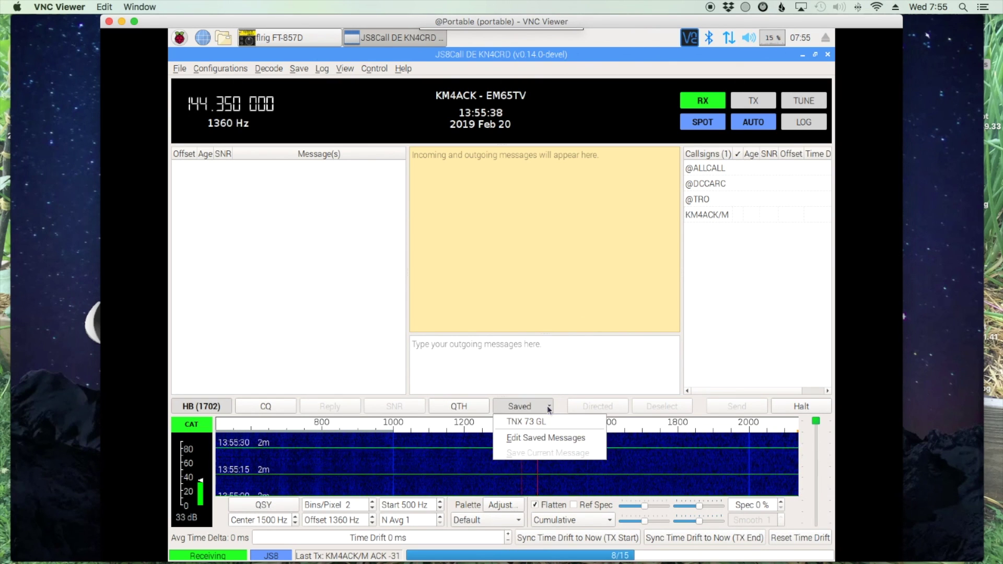
{"action": "left_click", "coordinate": [539, 442]}
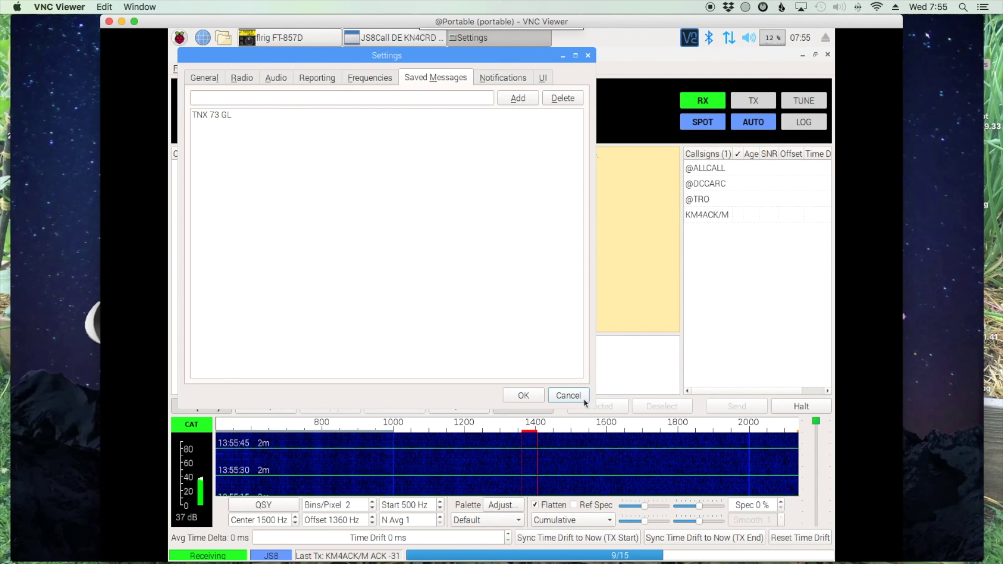
Cancel Settings unchanged and enter THIS IS A SAVED MESSAGE as the outgoing text.
{"action": "left_click", "coordinate": [567, 395]}
{"action": "type", "text": "THIS IS A SAVED MESSAGE"}
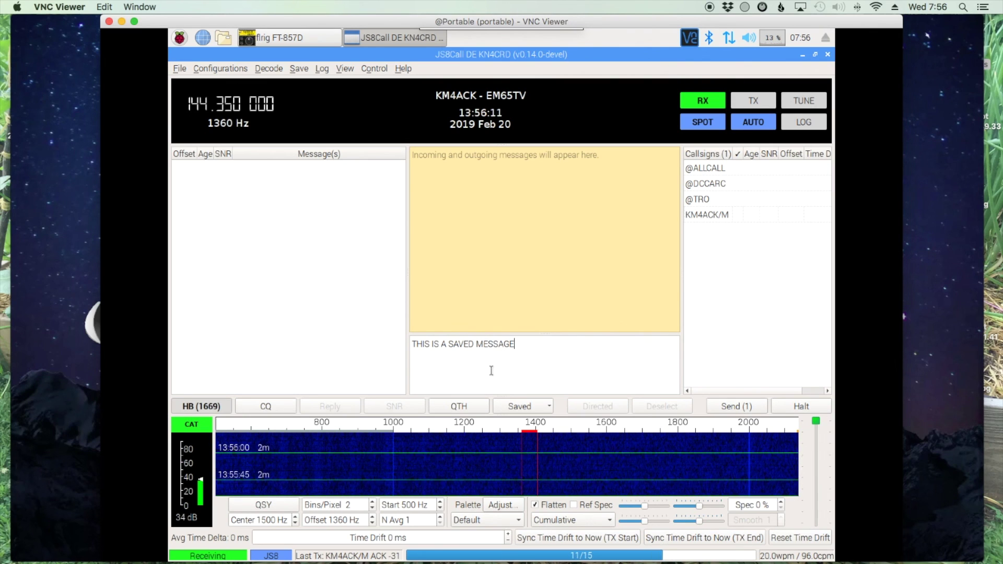
Save THIS IS A SAVED MESSAGE, clear the outgoing box, then recall it from Saved.
{"action": "left_click", "coordinate": [549, 407]}
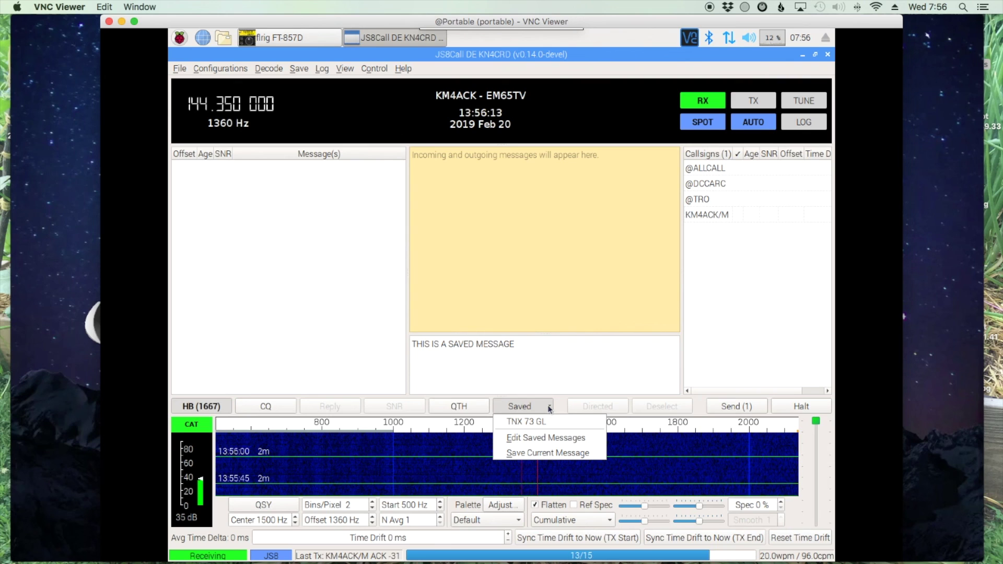
{"action": "left_click", "coordinate": [539, 454]}
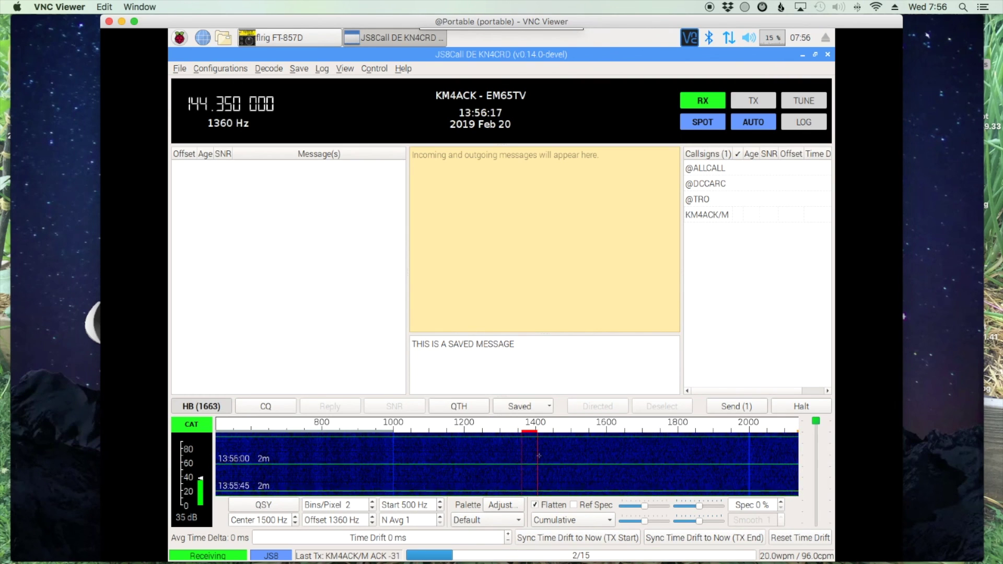
{"action": "key", "text": "ctrl+a"}
{"action": "key", "text": "Delete"}
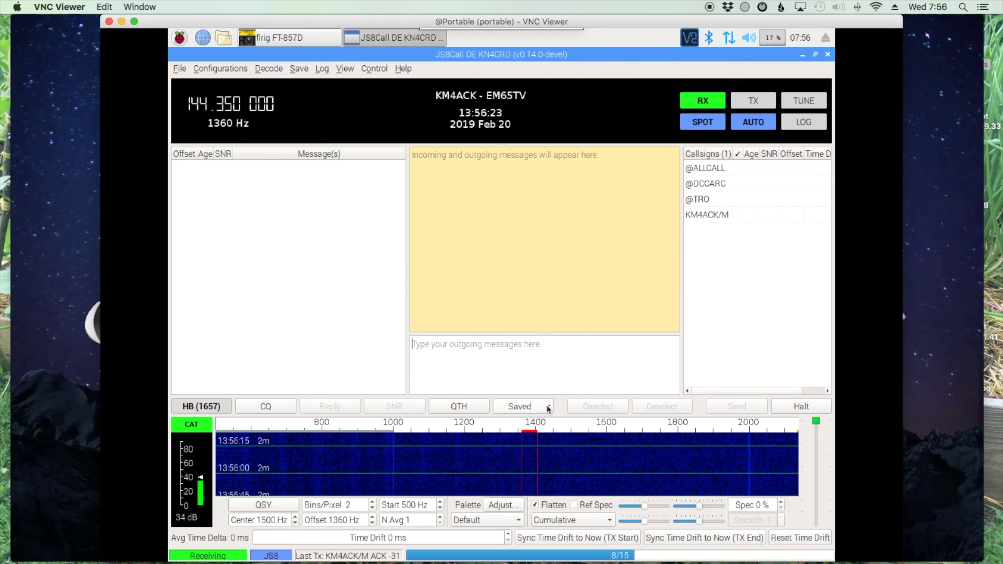
{"action": "left_click", "coordinate": [547, 405]}
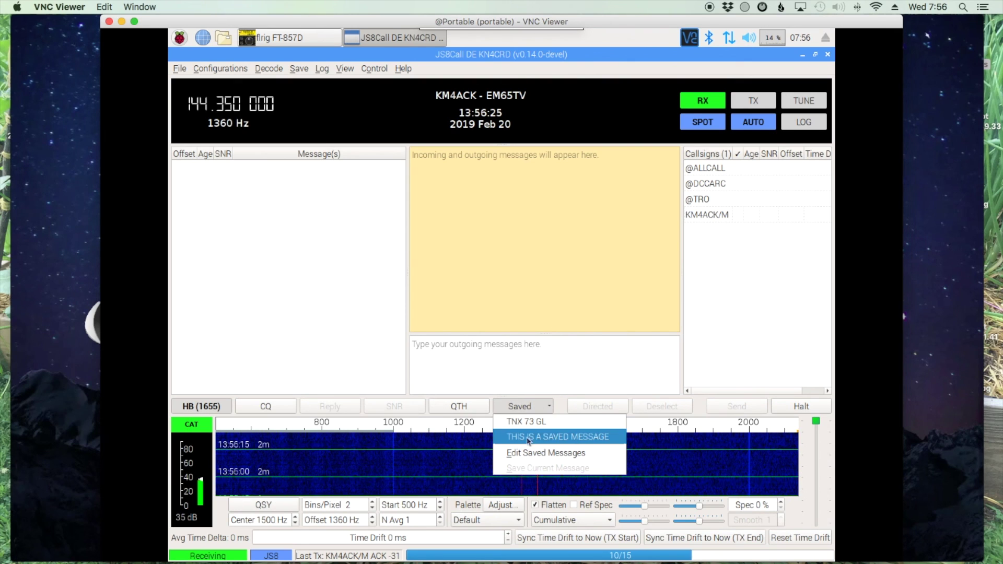
{"action": "left_click", "coordinate": [548, 438]}
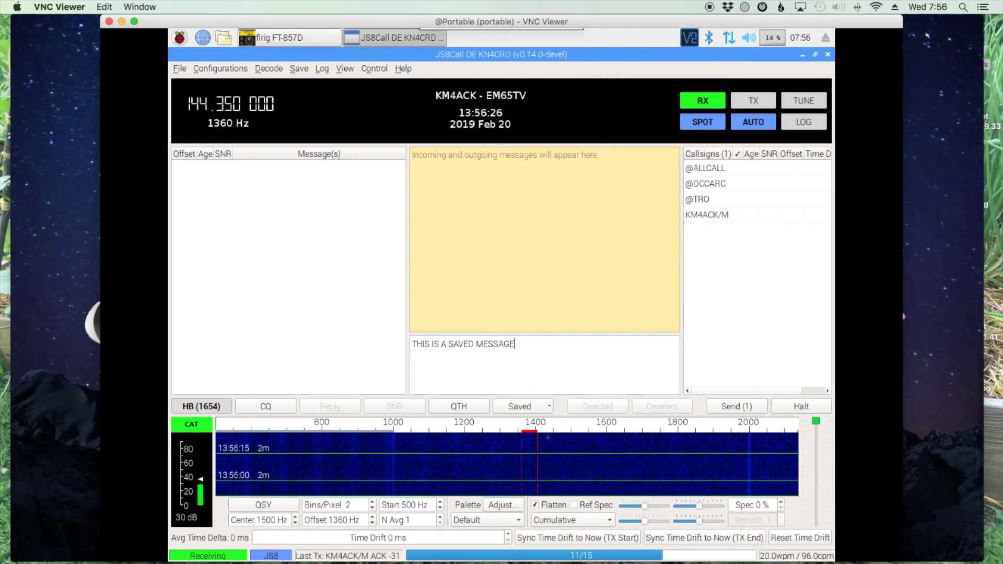